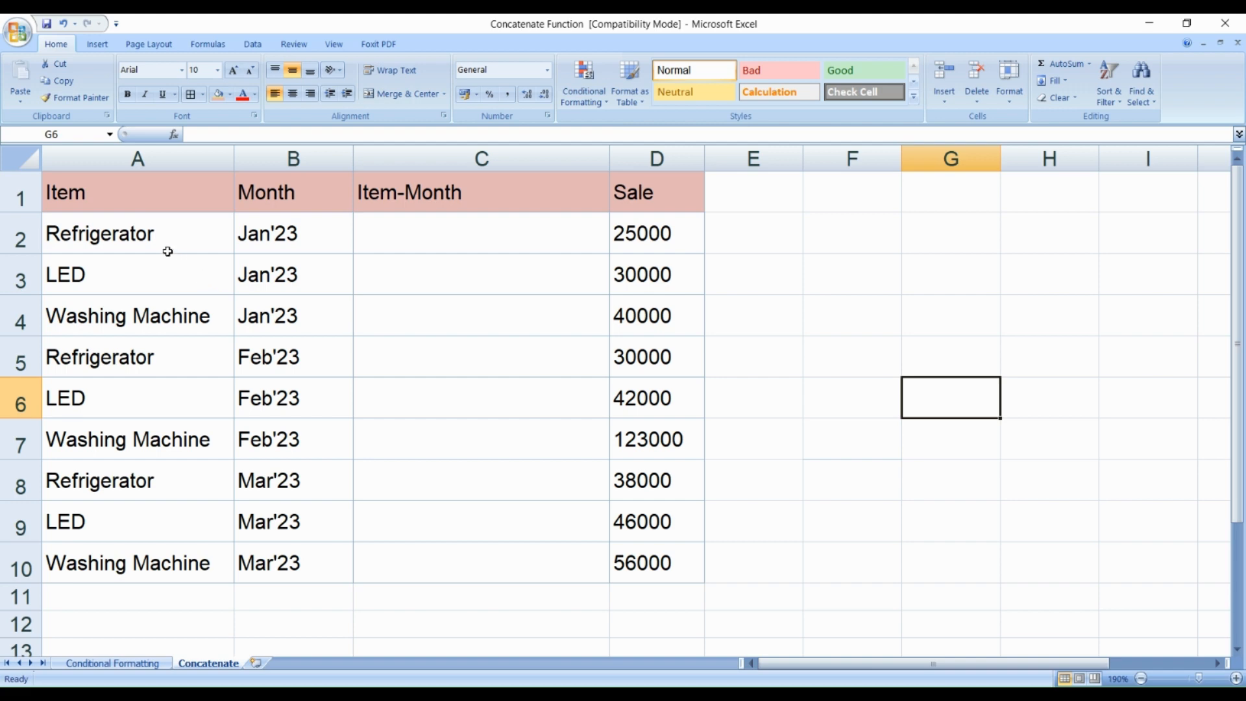
Step: Review the item, month and sale entries in the table row by row, from January to March
left_click(20, 240)
left_click(113, 240)
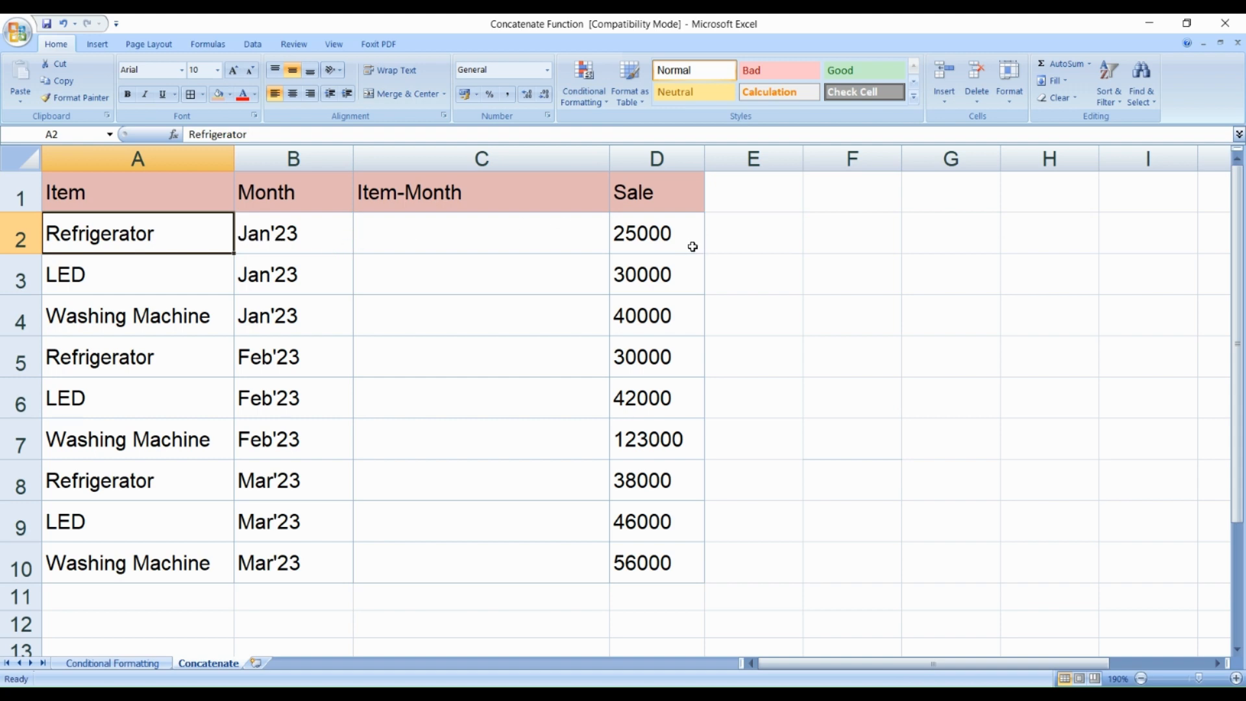
left_click(669, 247)
left_click(296, 245)
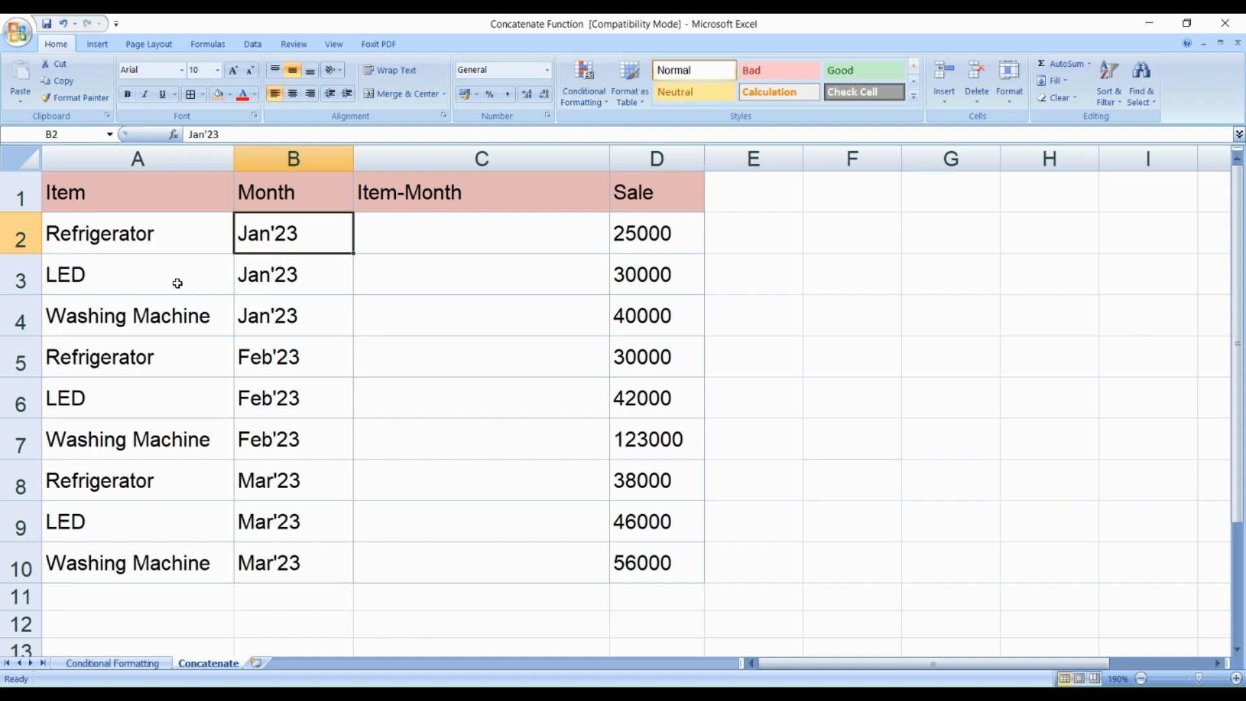
left_click(177, 284)
left_click(294, 274)
left_click(662, 275)
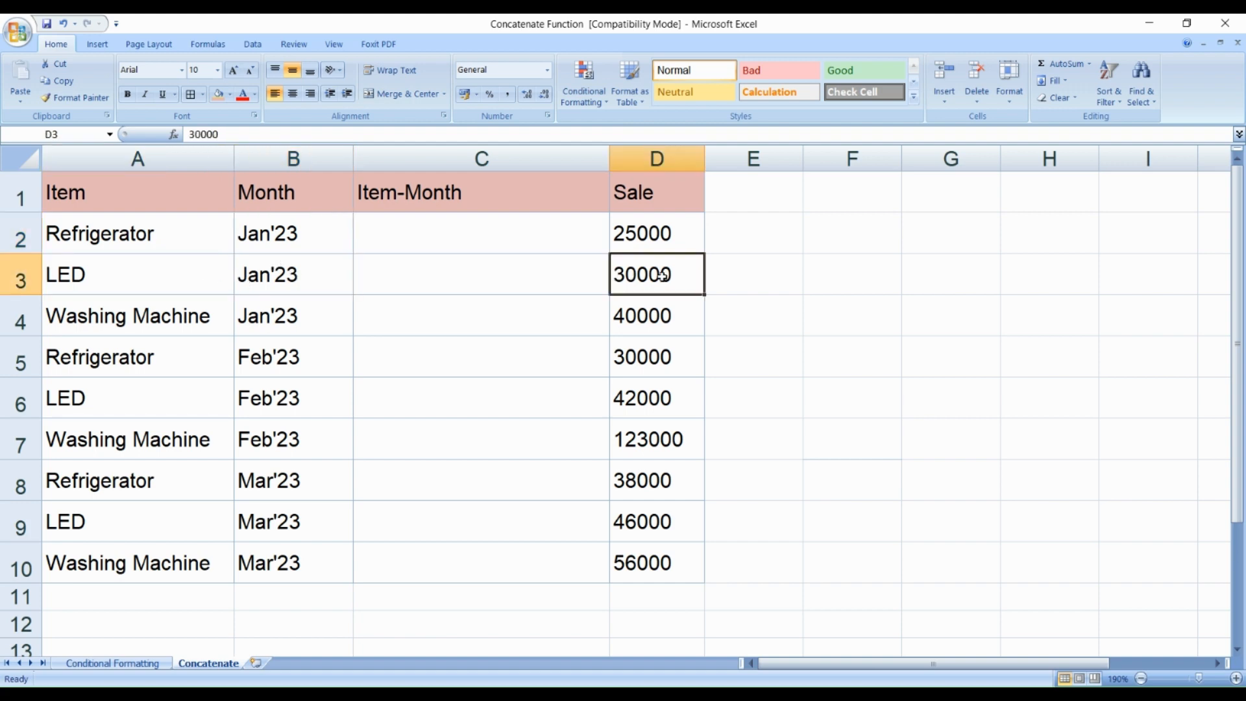
left_click(211, 323)
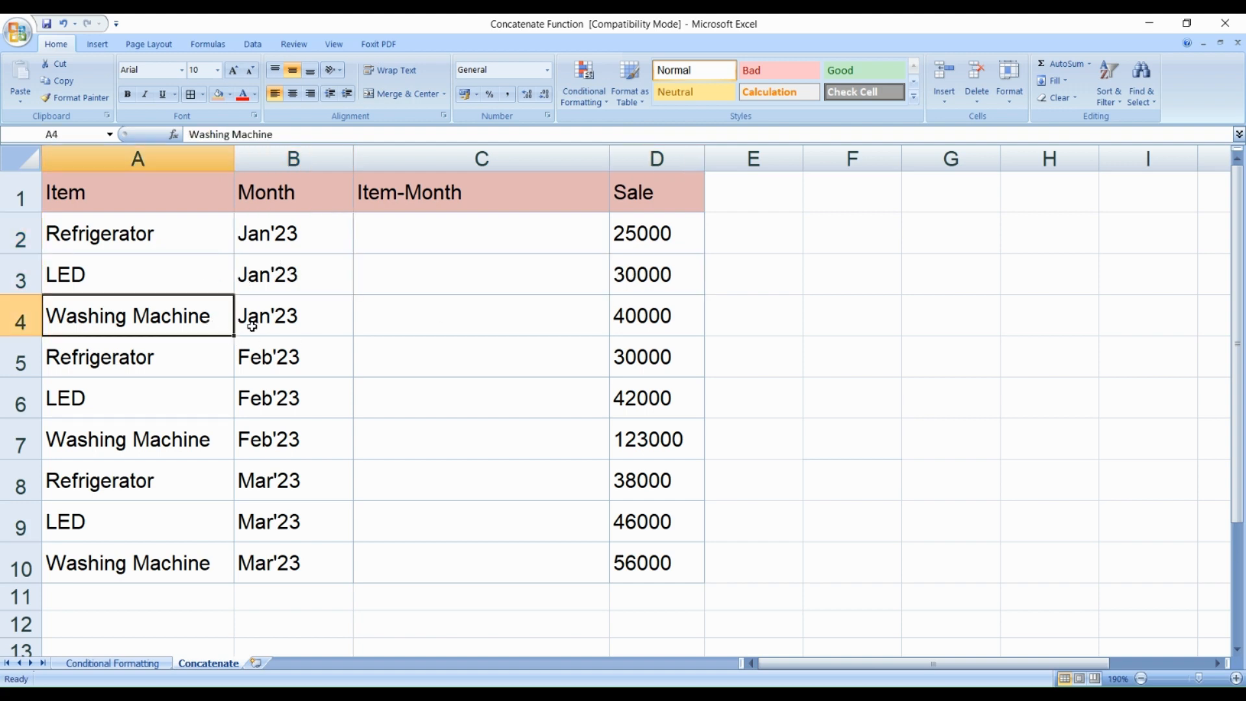
left_click(653, 318)
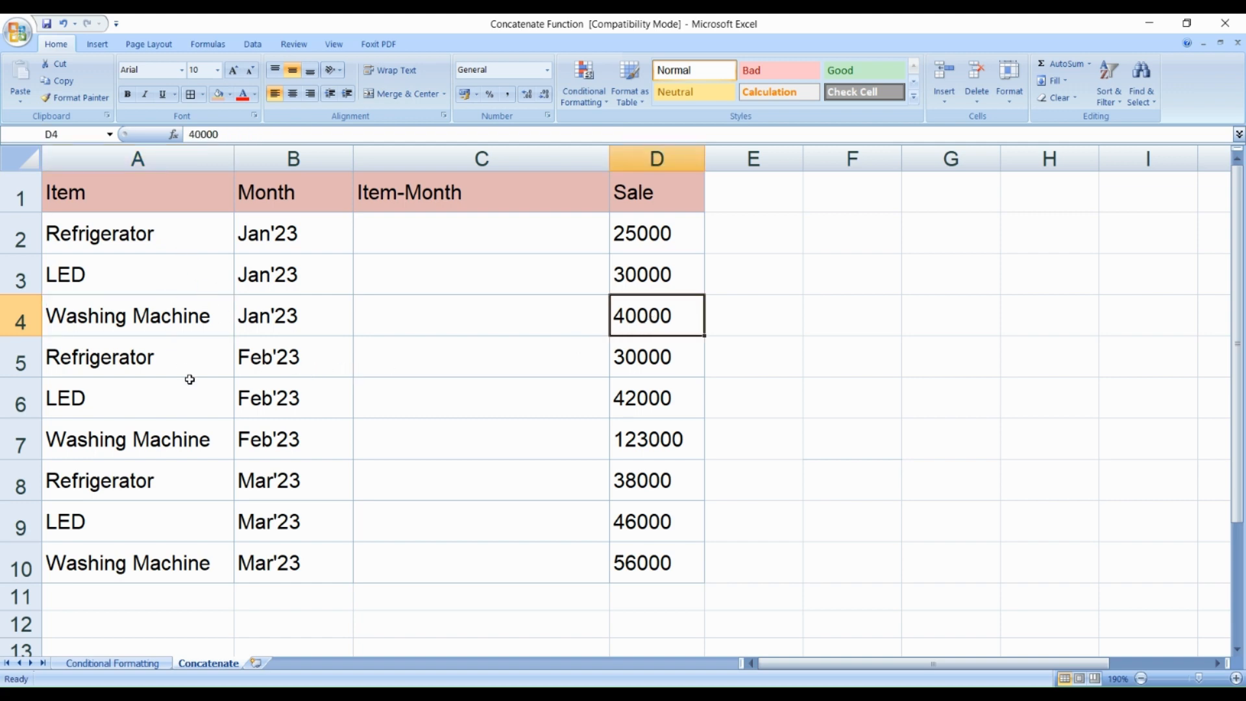
left_click(283, 357)
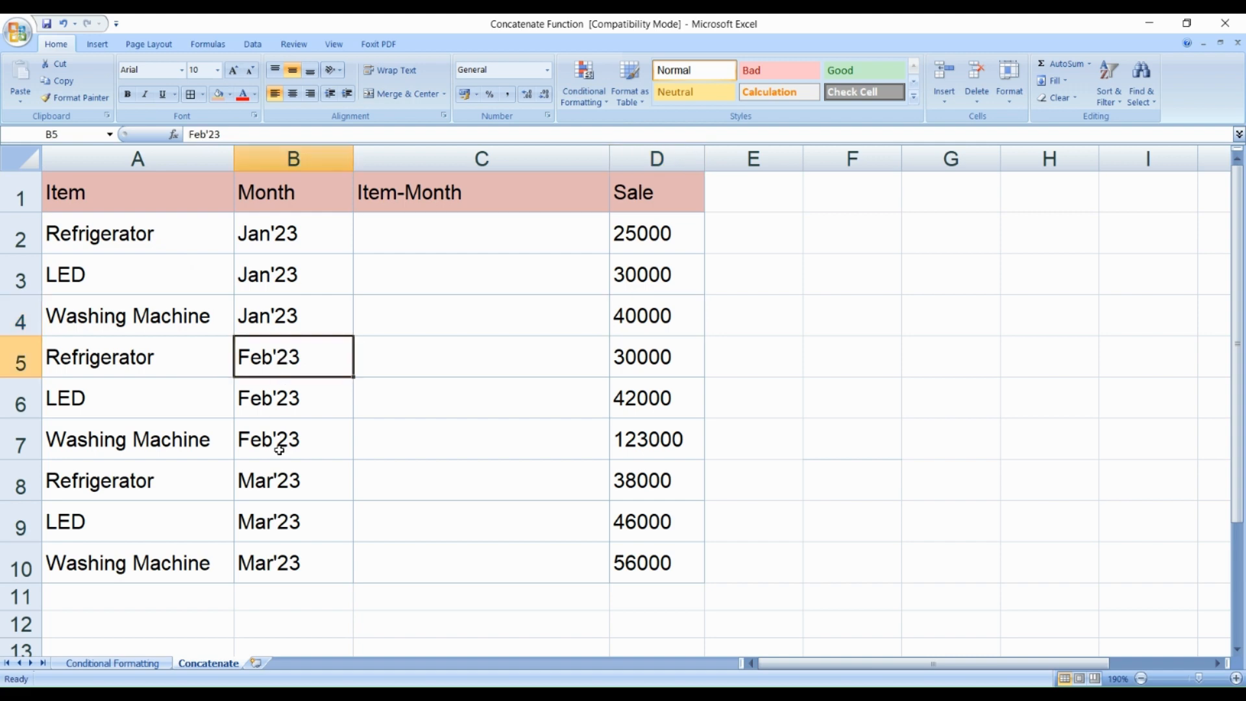
left_click(298, 480)
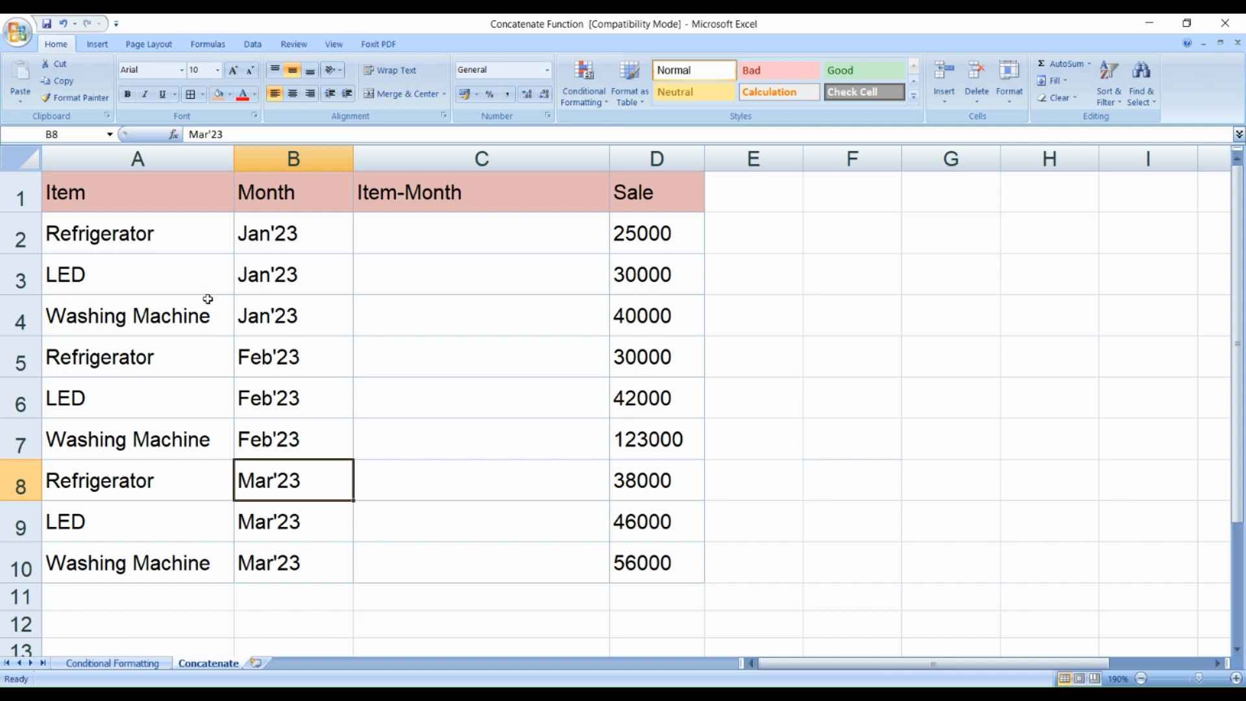
Step: Compare the repeated Refrigerator entries in the Item column with their months in the Month column
left_click(194, 242)
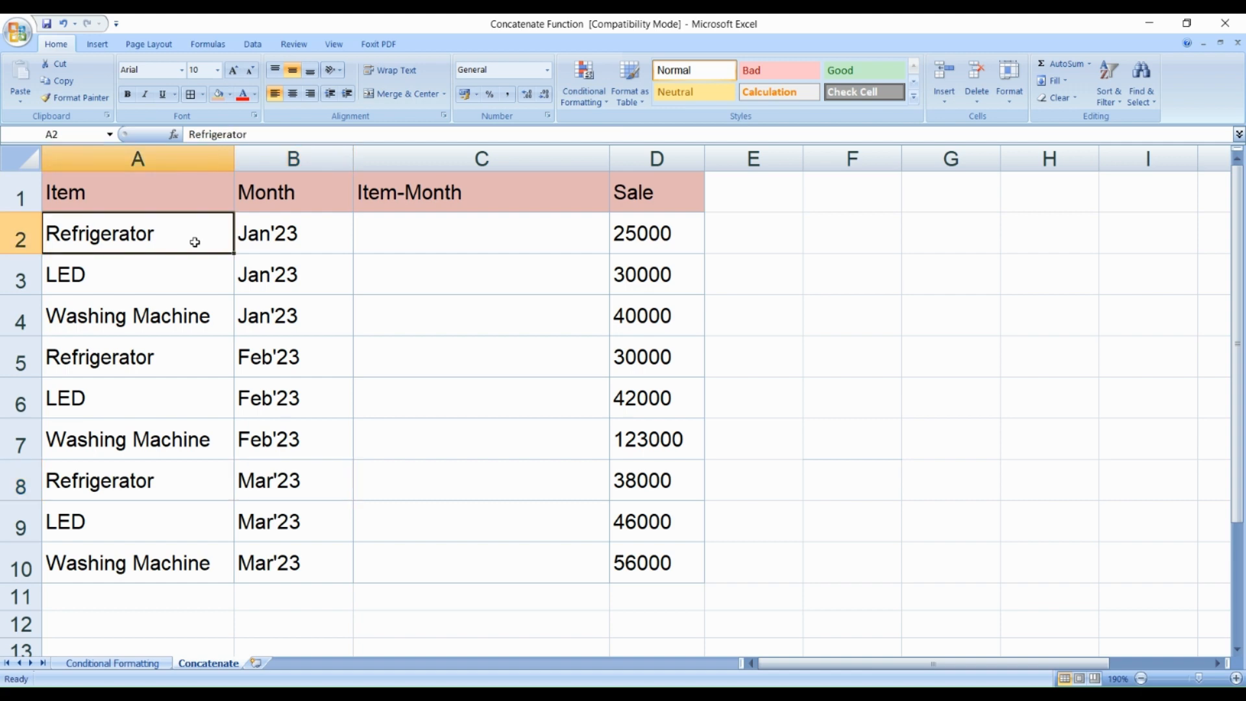
left_click(186, 361)
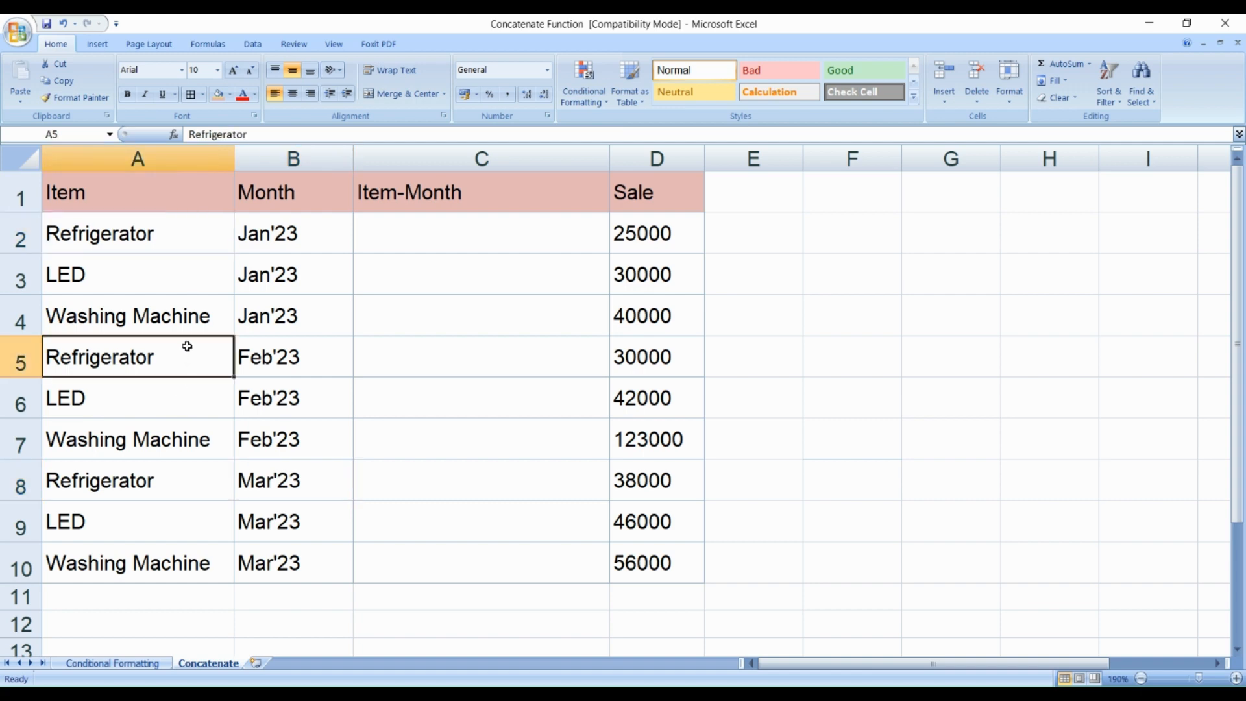
left_click(184, 241)
left_click(262, 242)
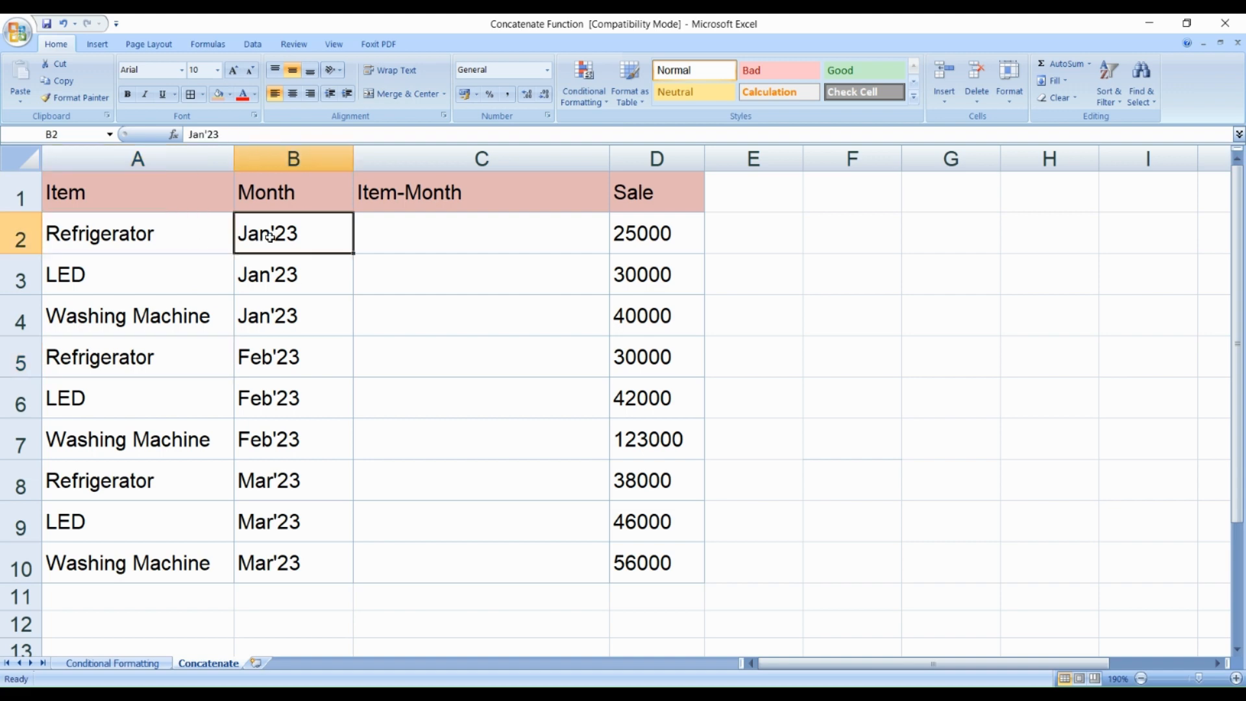
left_click(271, 365)
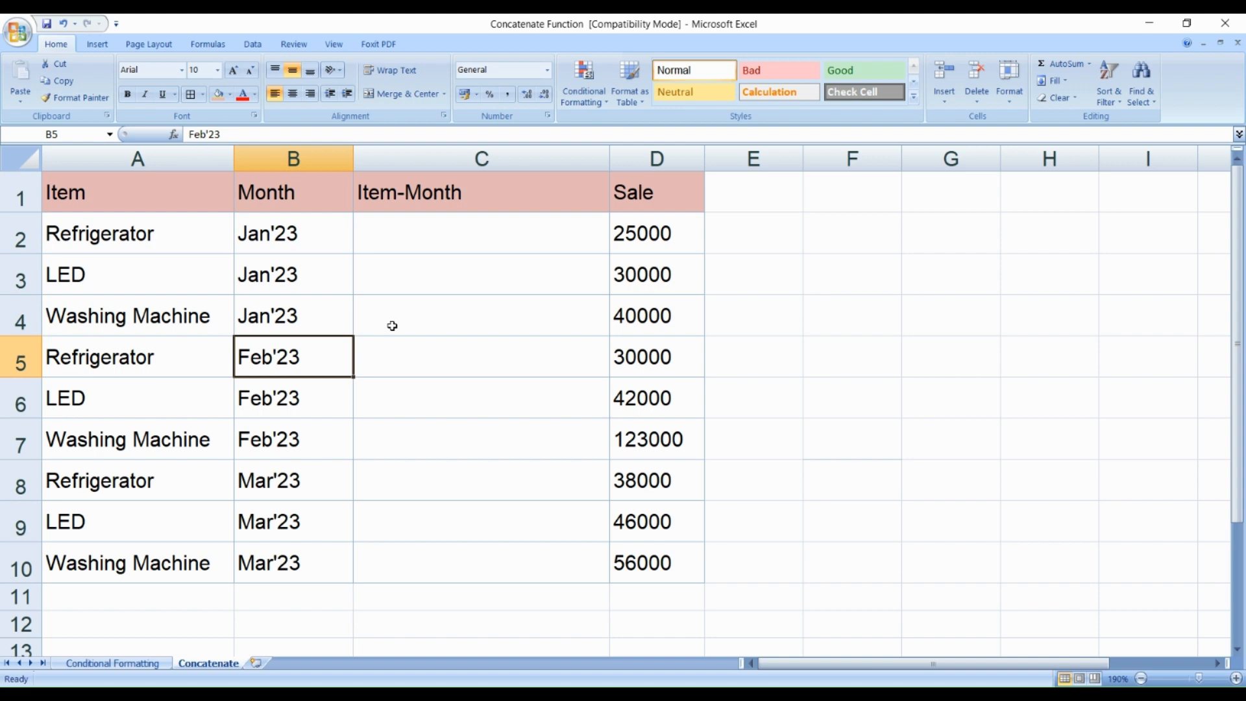
left_click(164, 248)
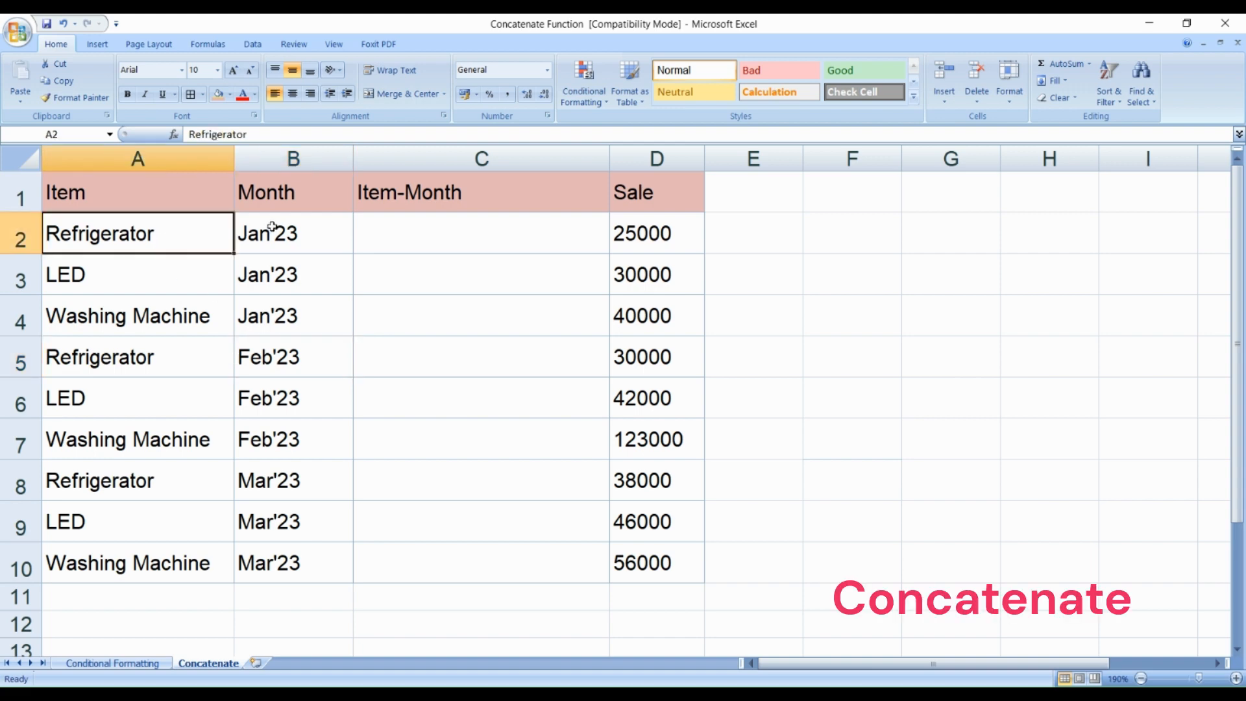
left_click(274, 234)
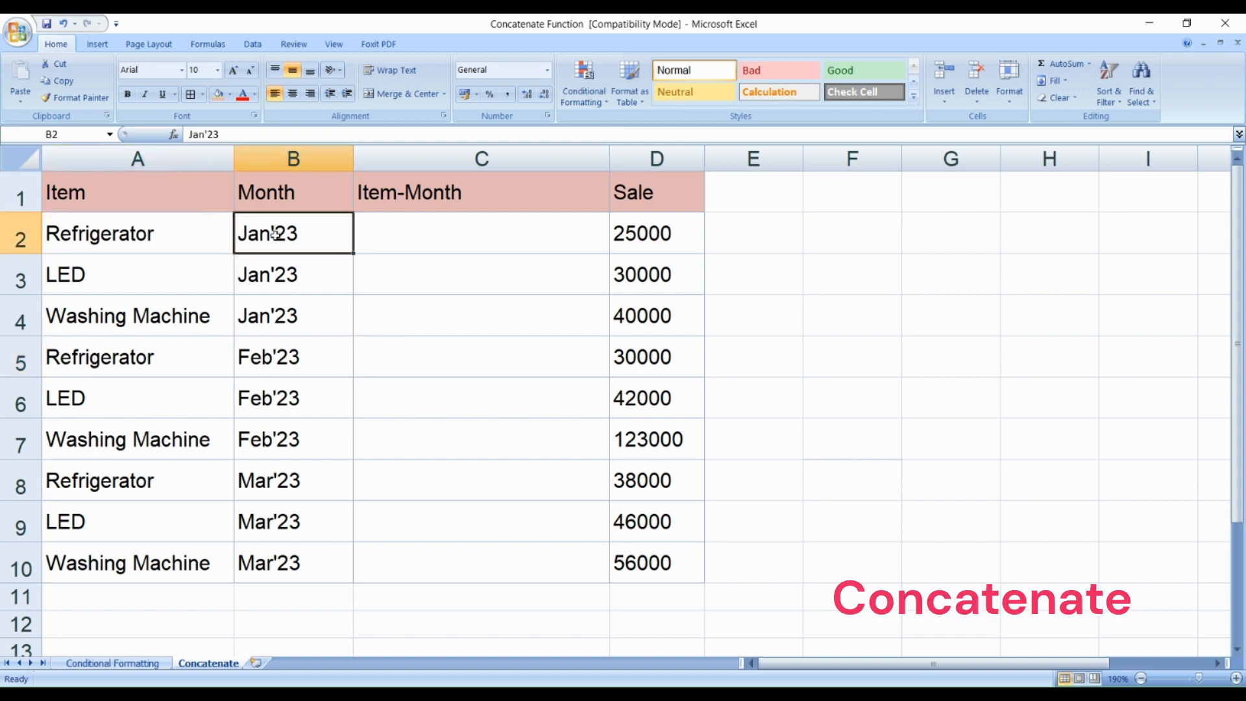
left_click(177, 244)
left_click(281, 232)
Step: Enter the formula =Concatenate(A2,B2) in cell C2 to join the item and month
left_click(416, 241)
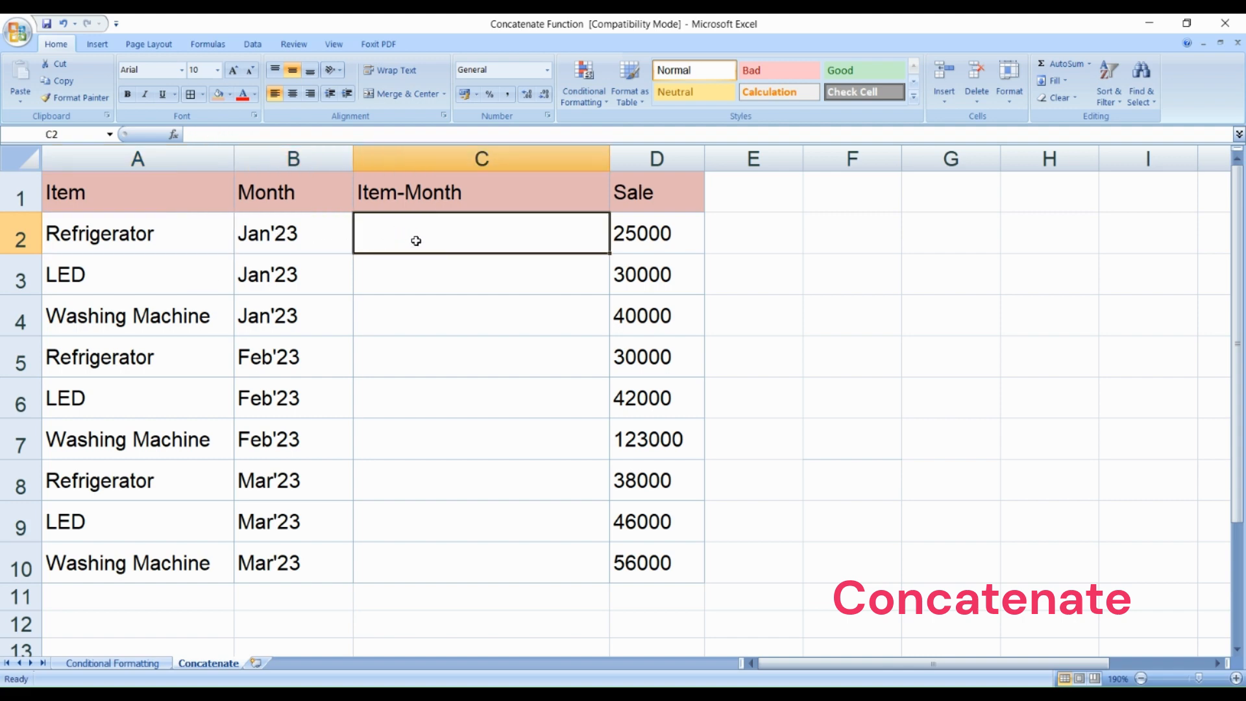
double_click(416, 240)
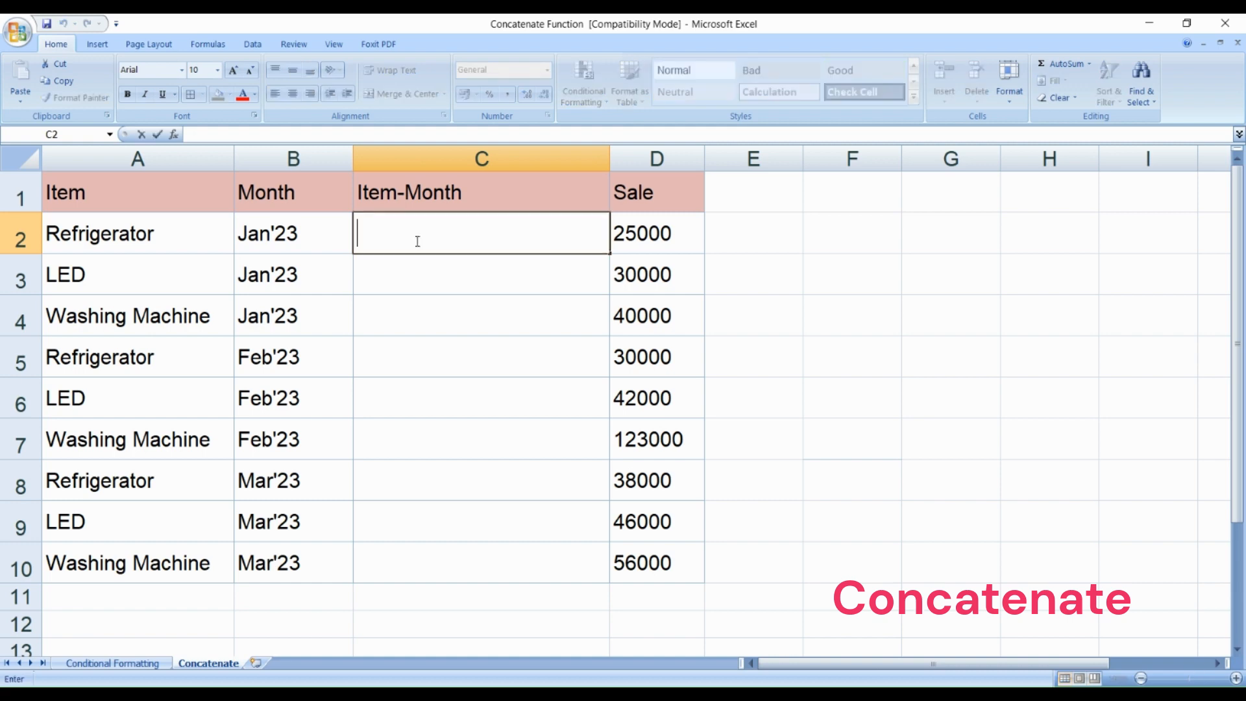
type("=Co")
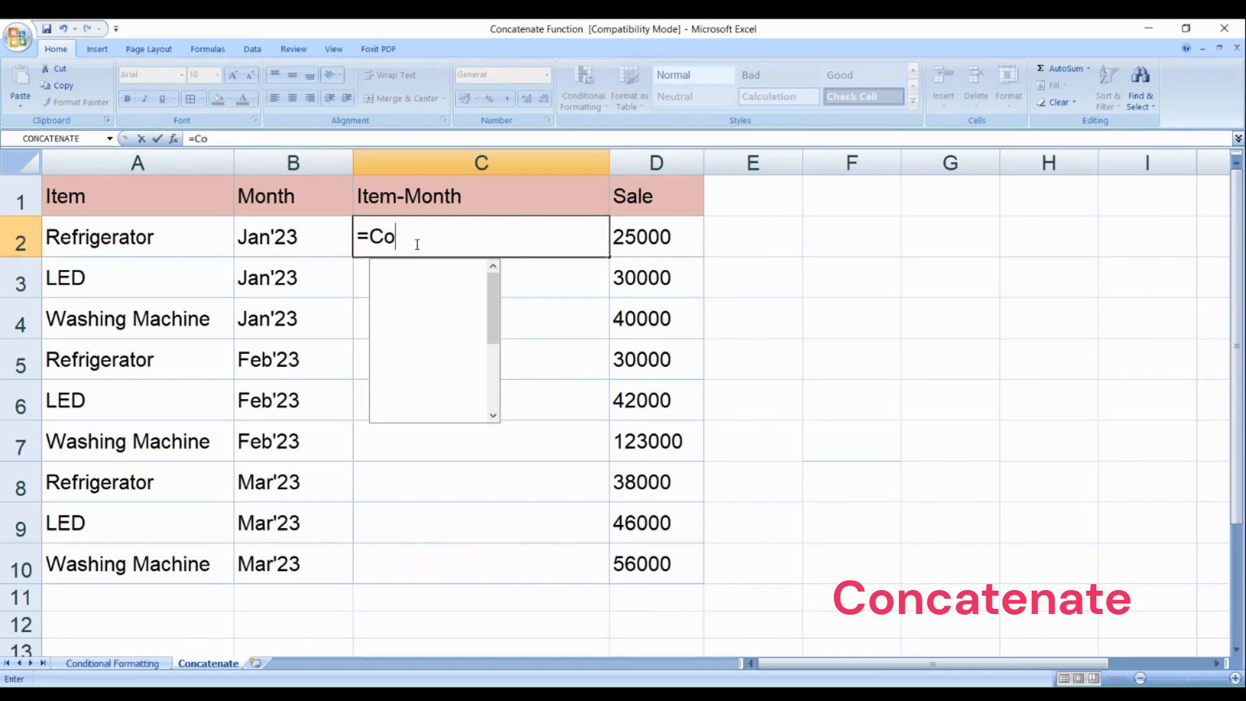
type("nca")
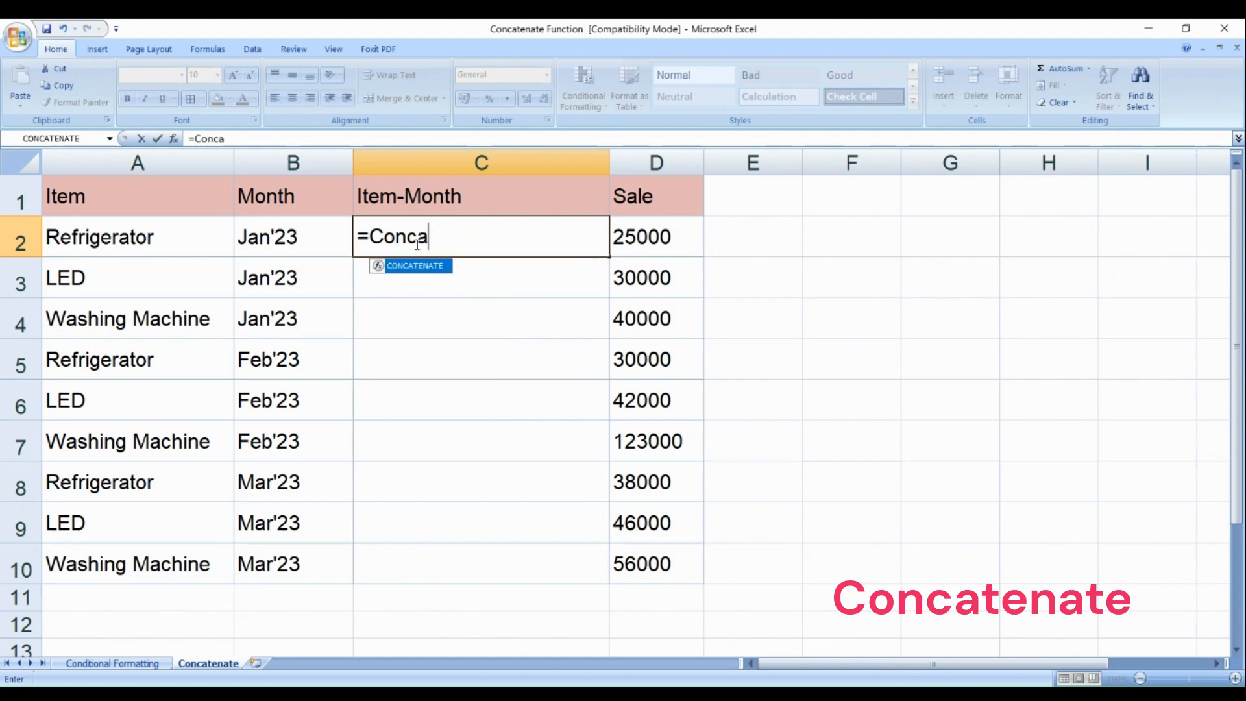
type("tenate")
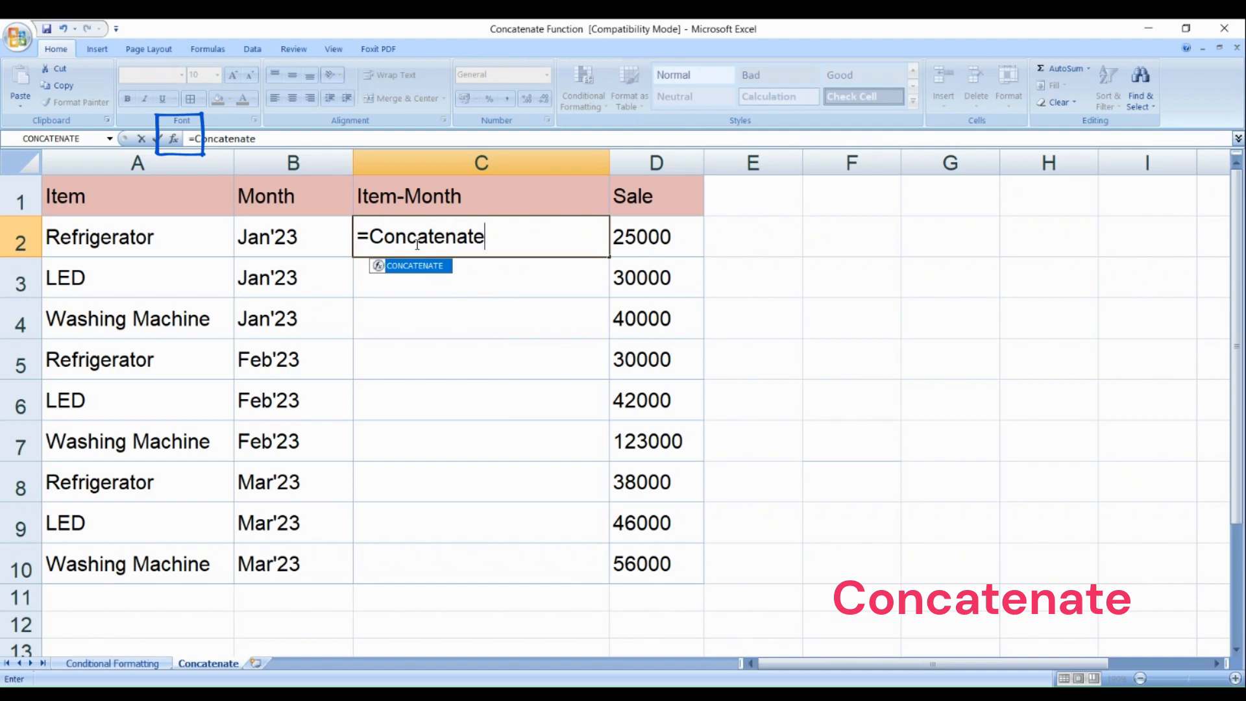
type("(")
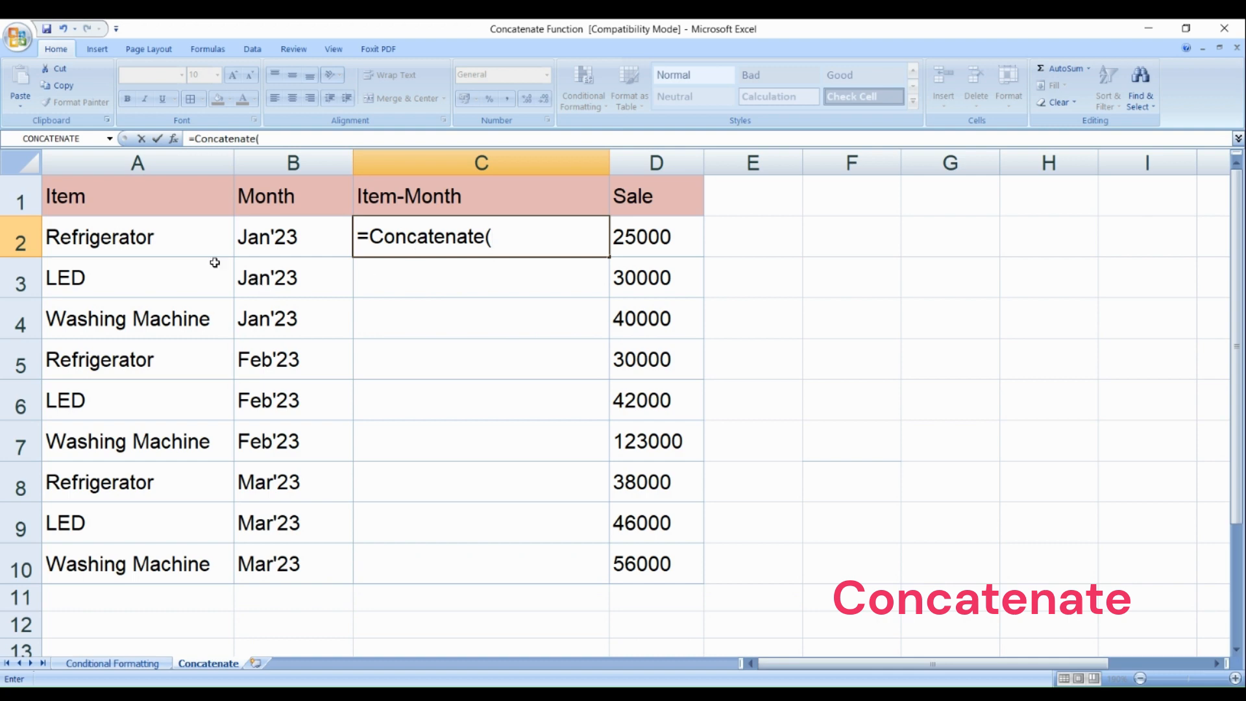
left_click(178, 240)
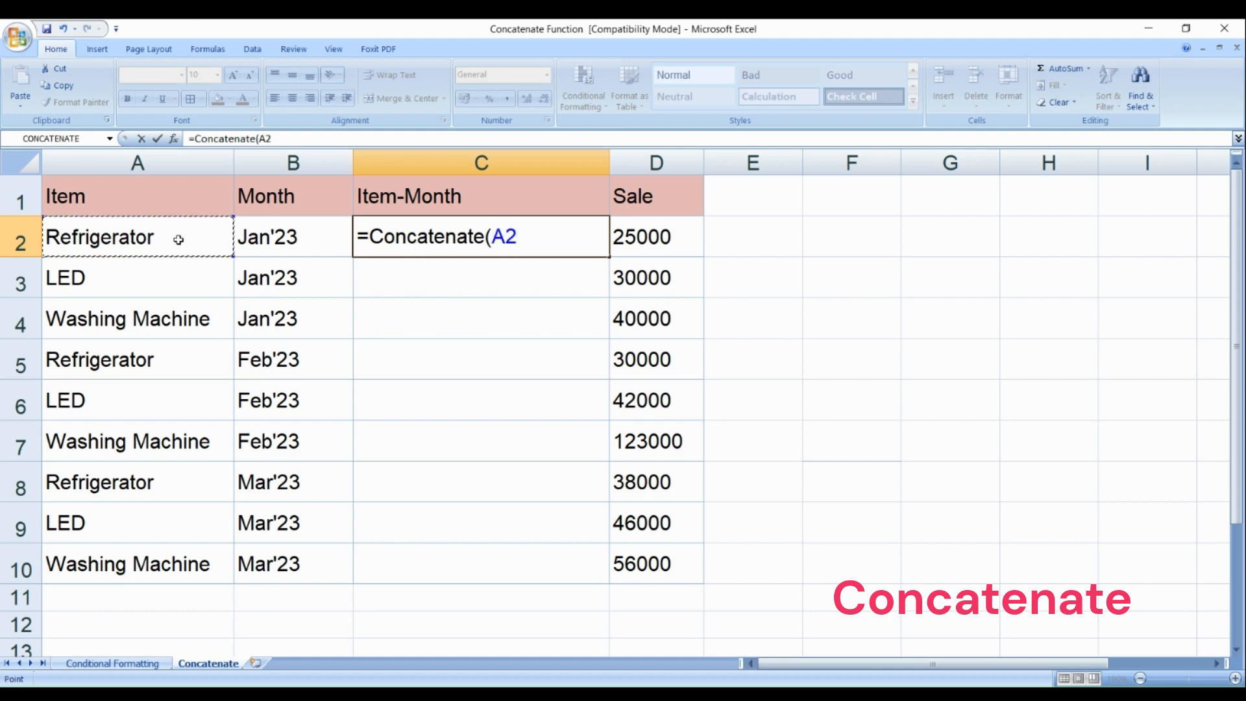
type(",")
left_click(282, 237)
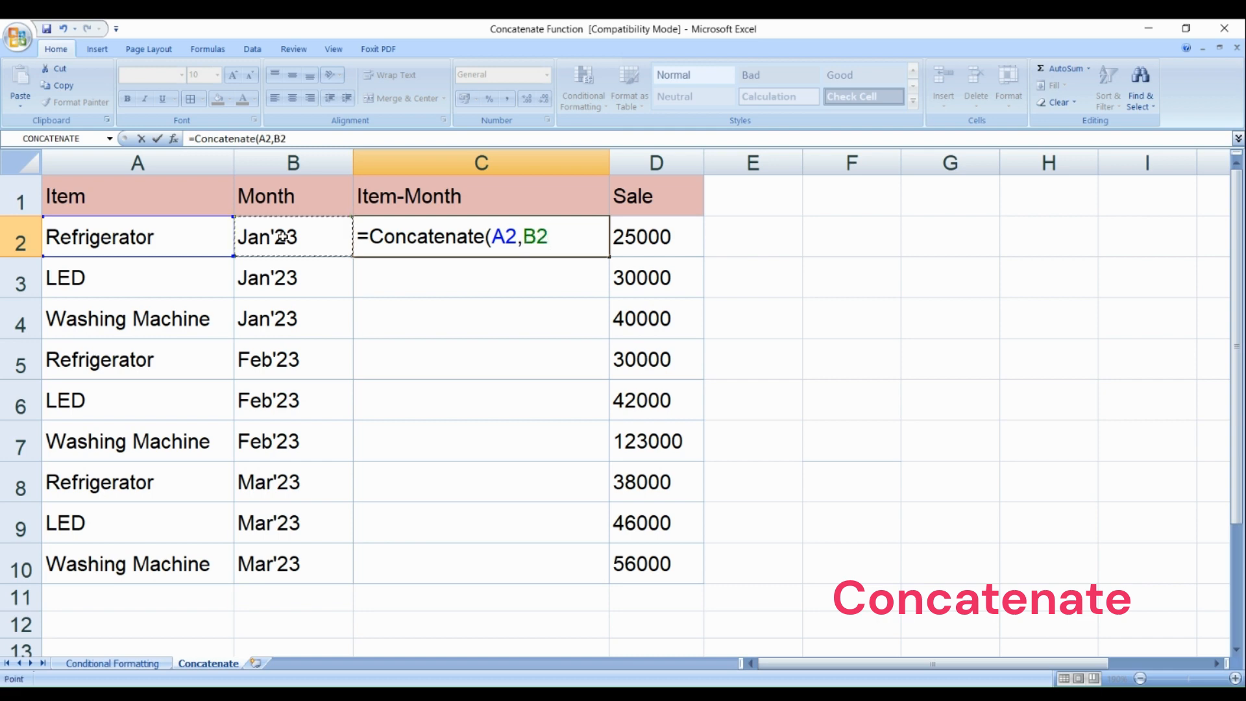
type(")")
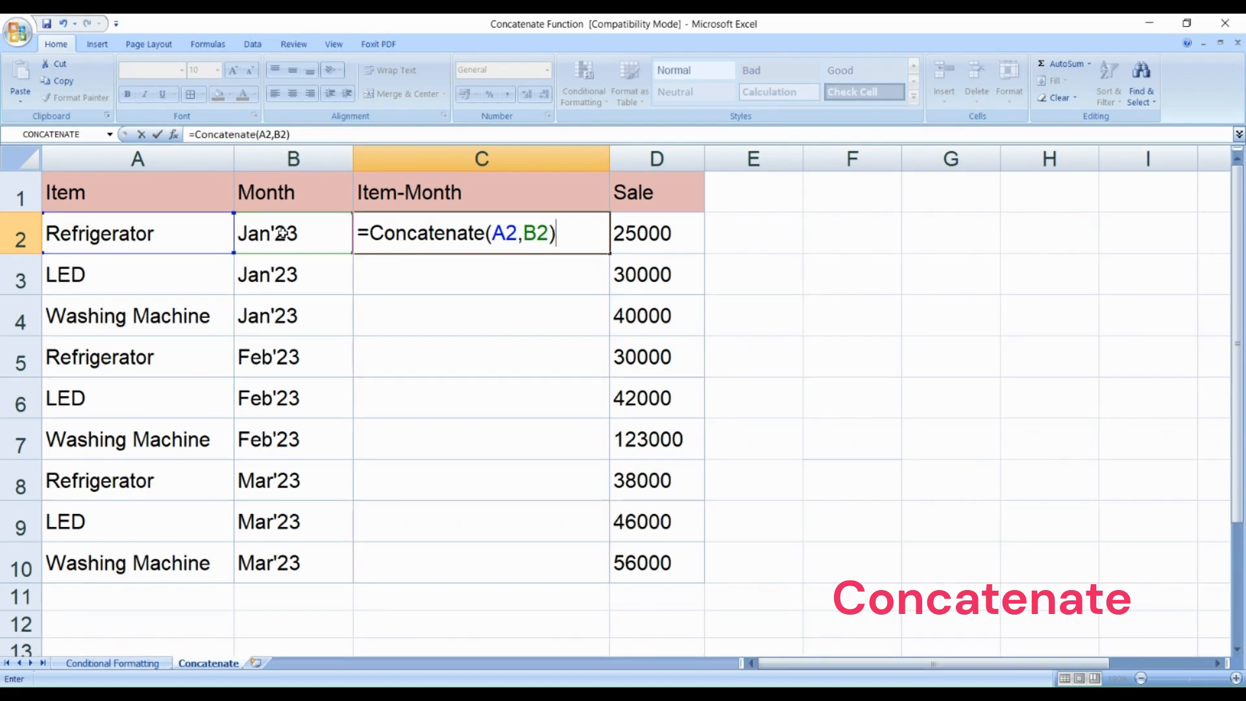
key("Return")
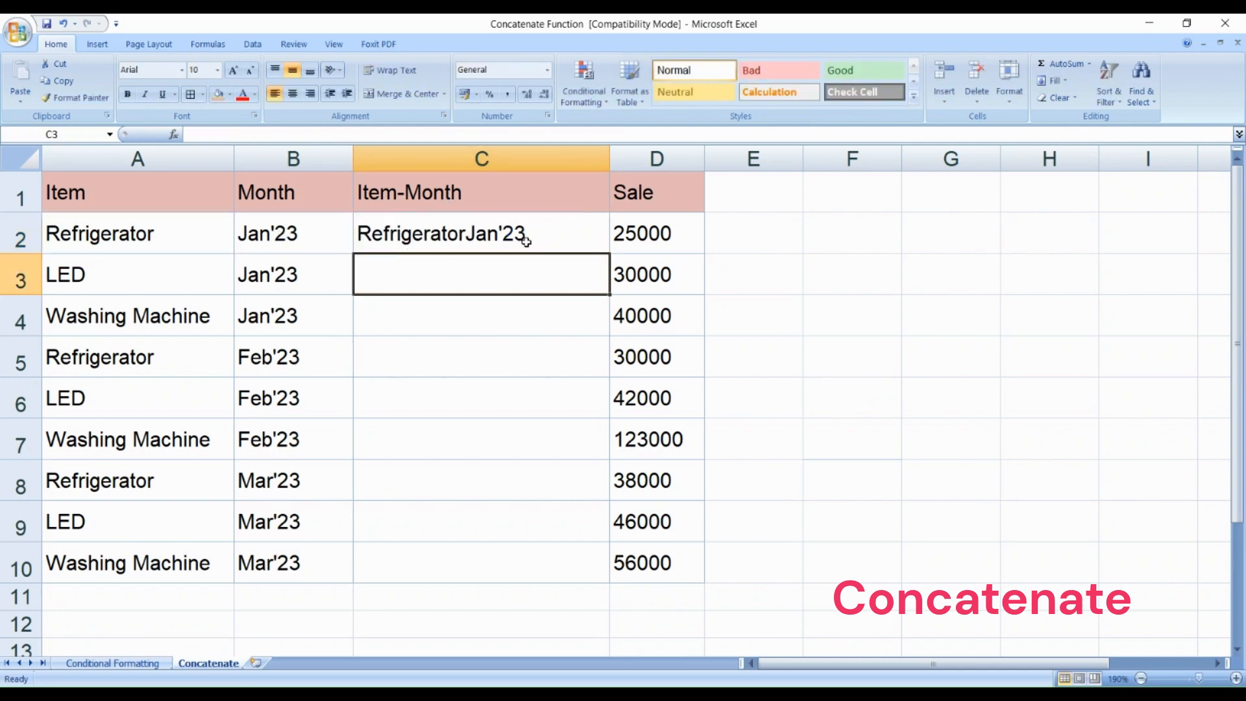
Step: Add a hyphen separator to the formula in C2, making it =CONCATENATE(A2,"-",B2)
left_click(483, 239)
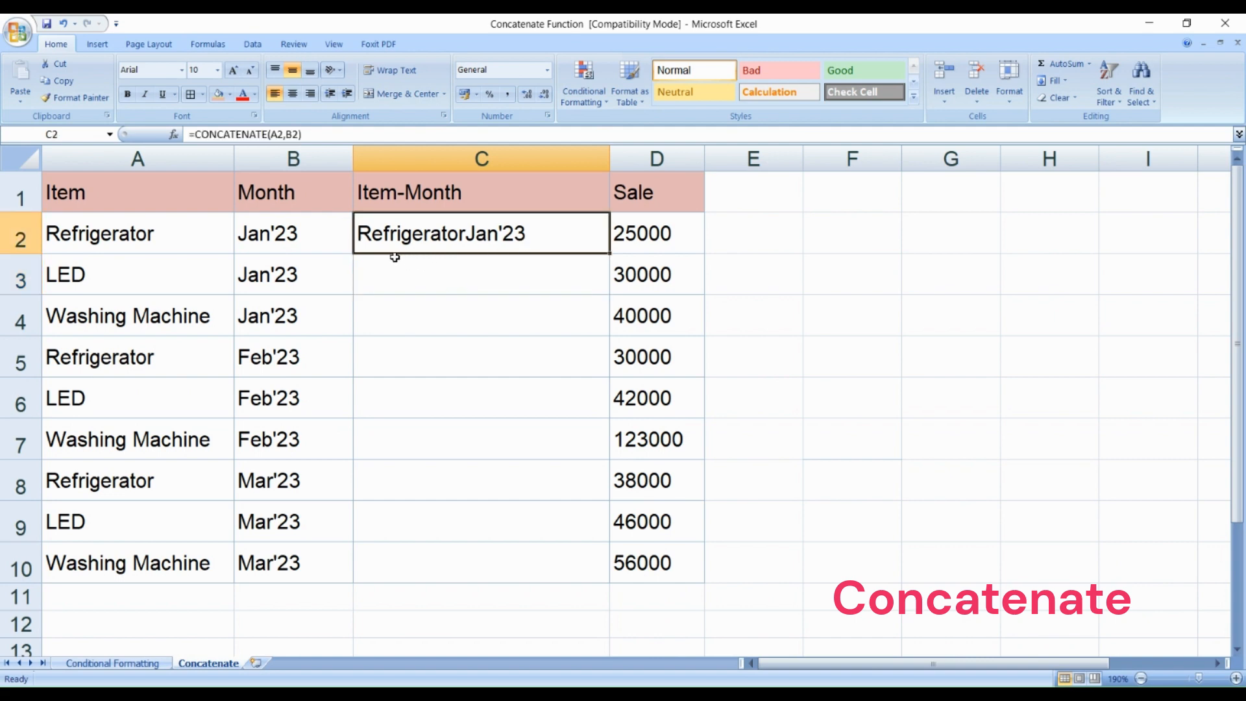
double_click(454, 239)
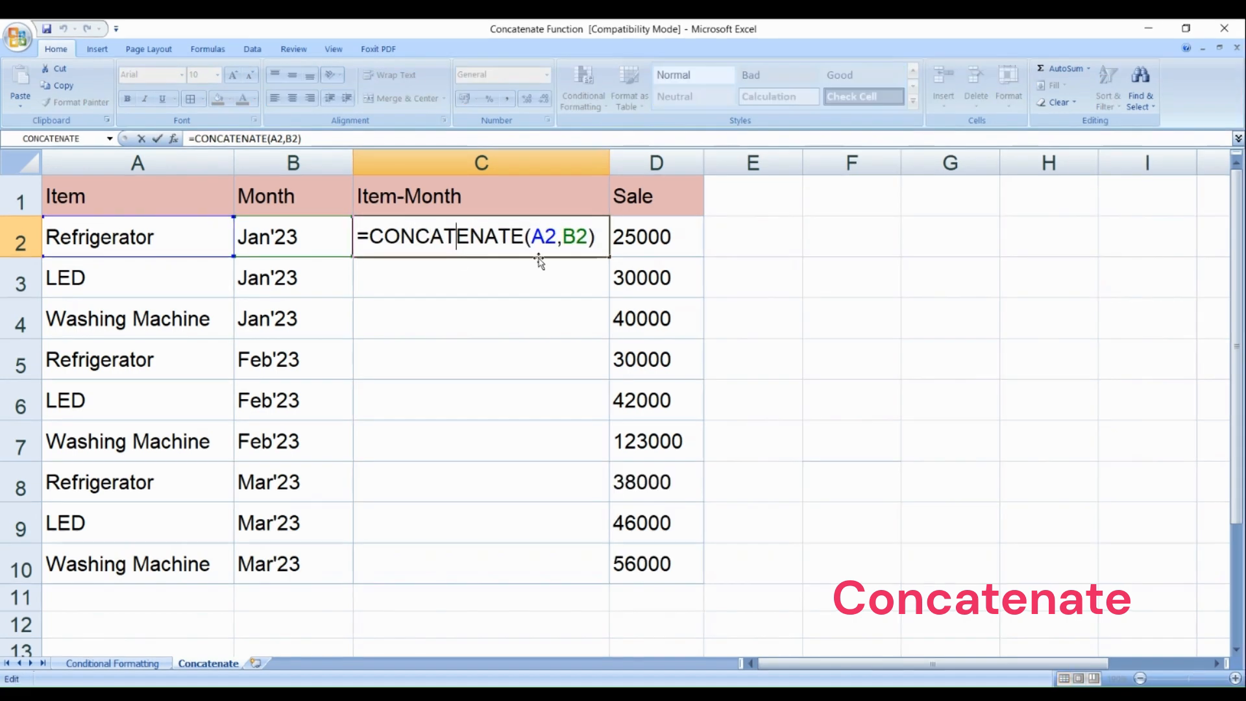
left_click(562, 236)
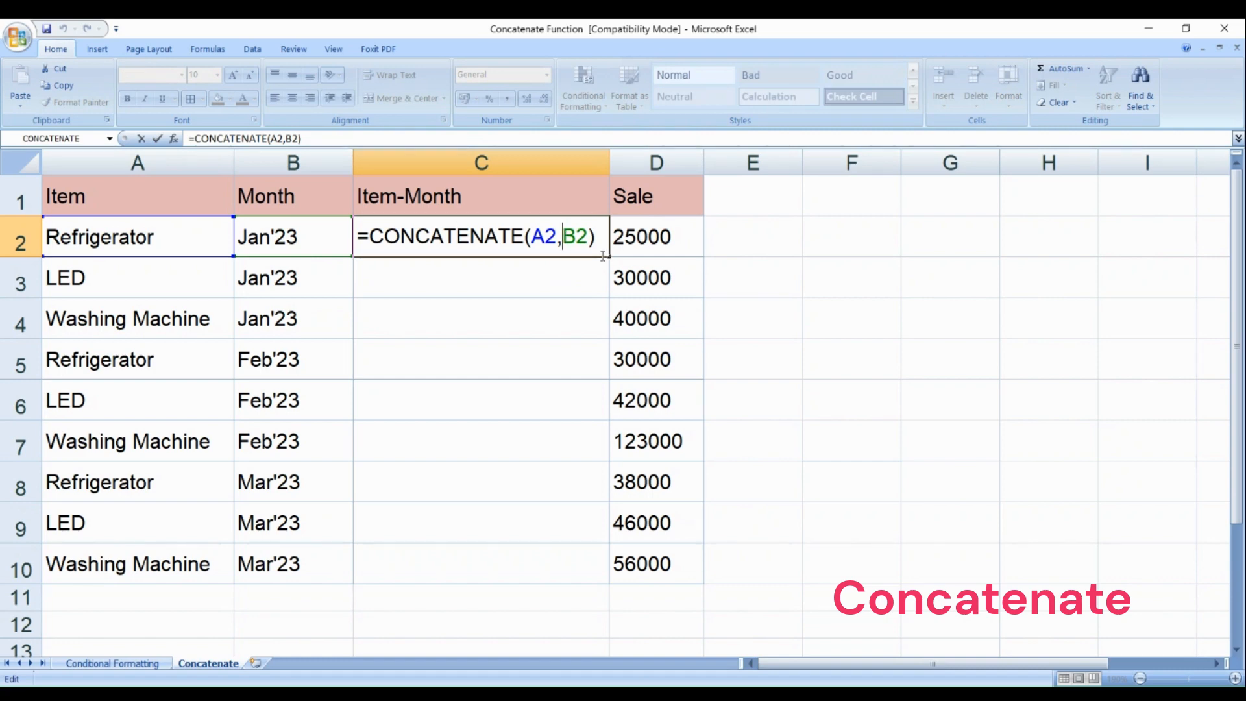
type("\"")
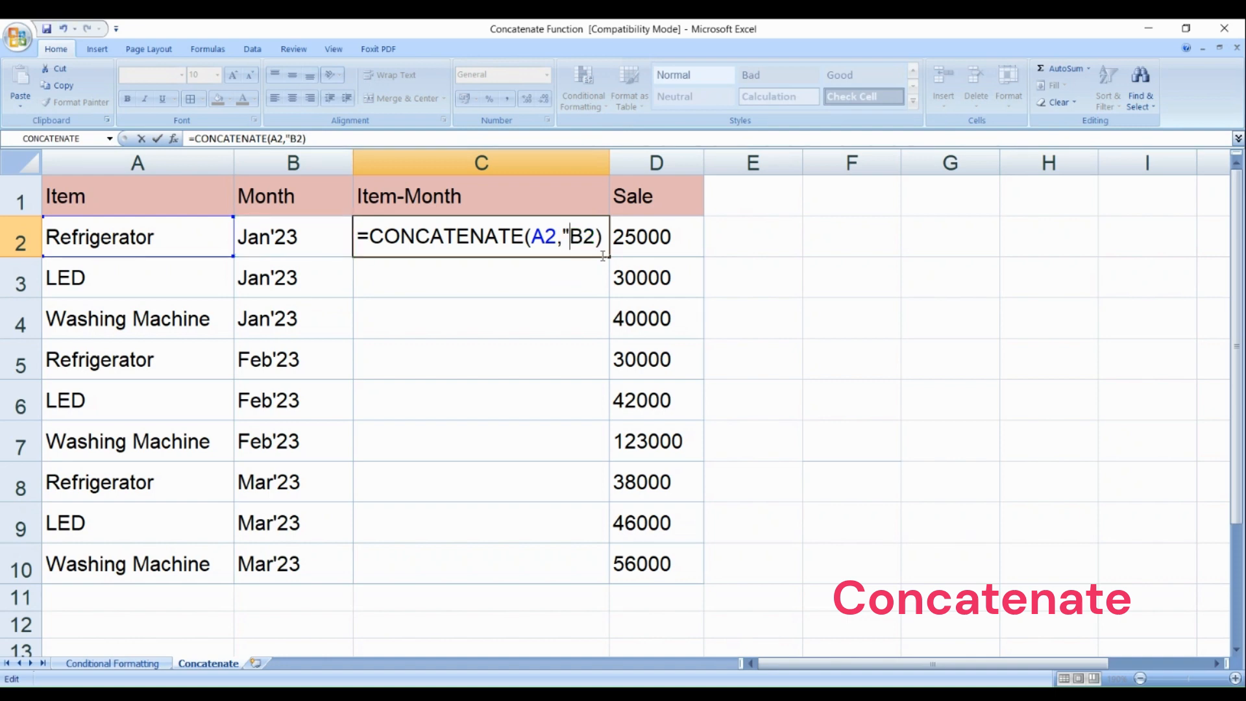
type("-\"")
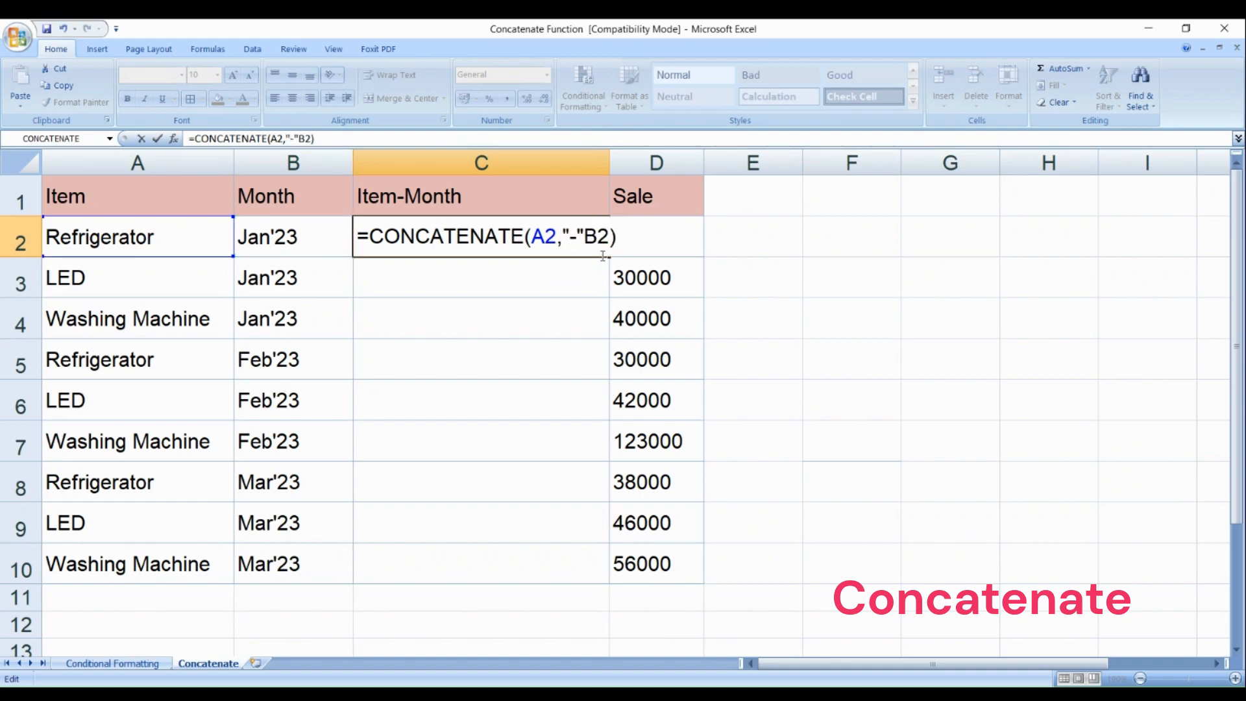
type(",")
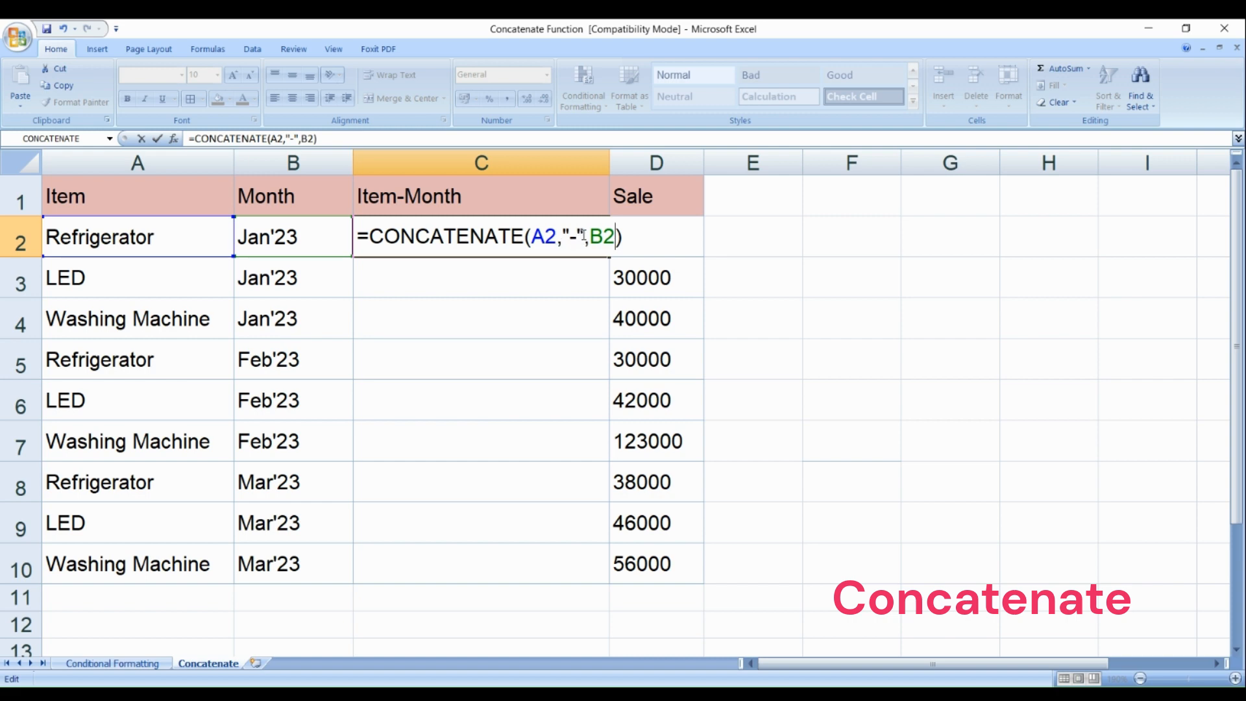
left_click_drag(583, 237, 562, 237)
left_click(585, 238)
key("Return")
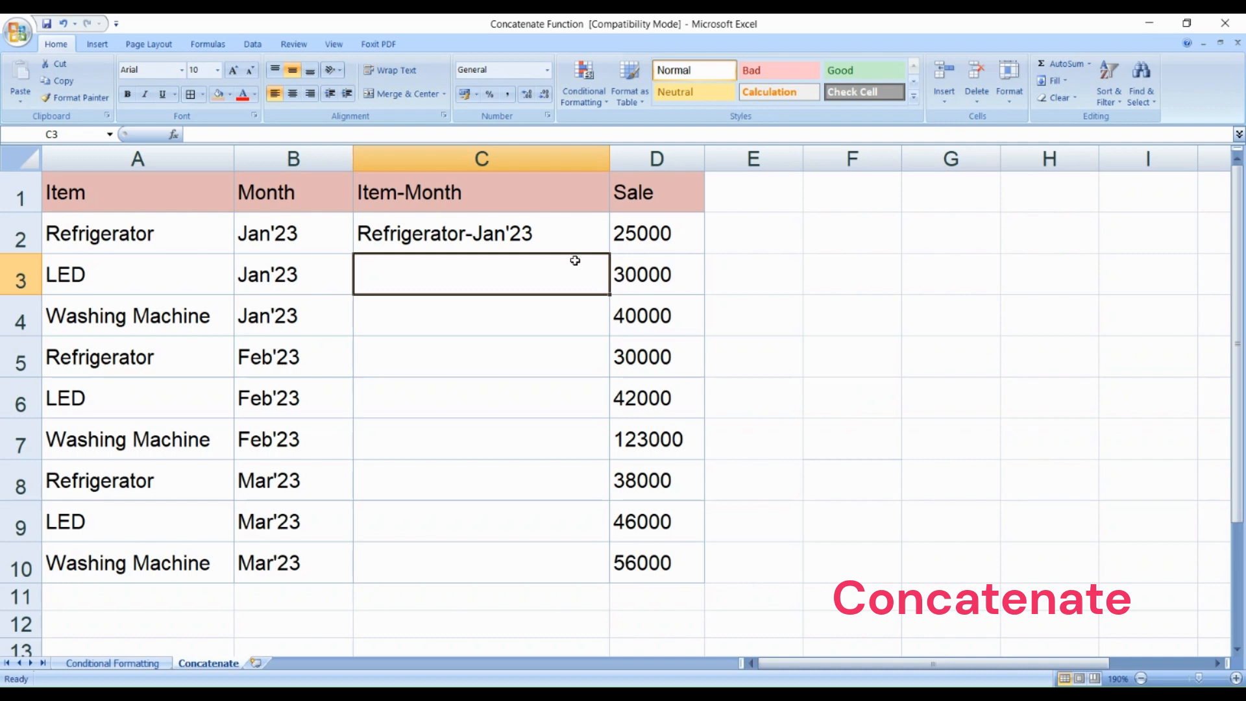
Step: Fill the formula in C2 down the Item-Month column through C10
left_click(486, 246)
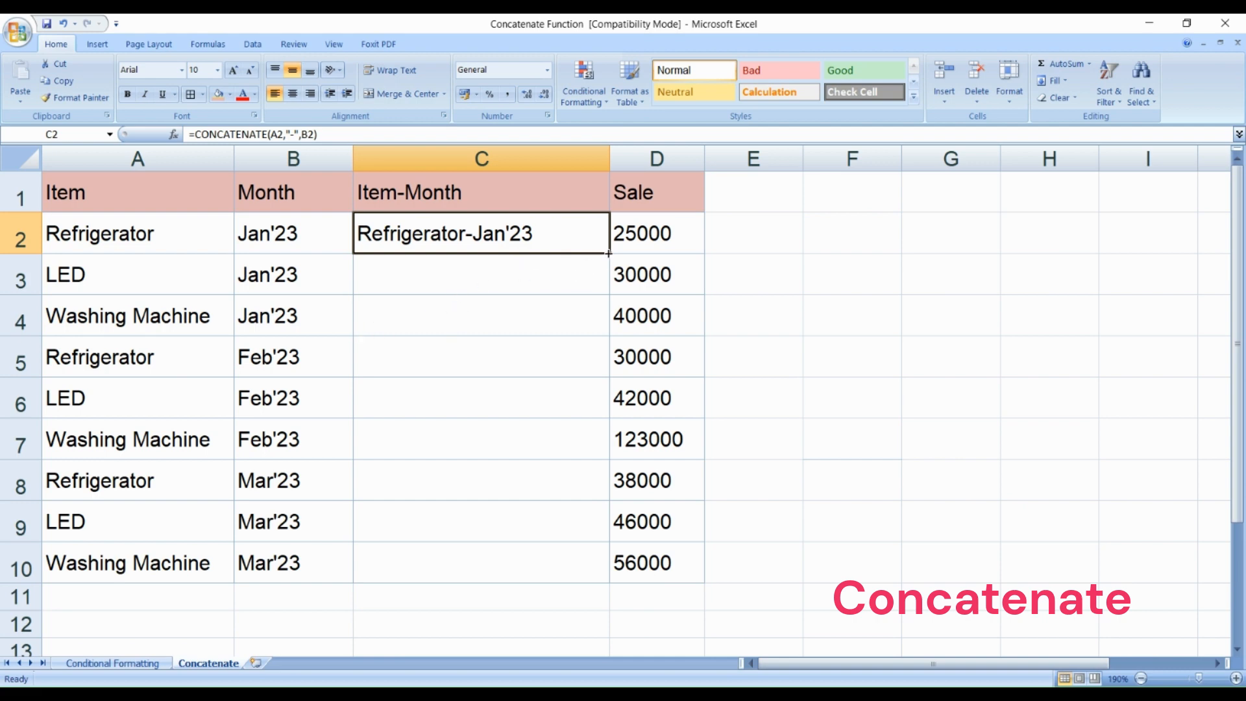
left_click_drag(608, 253, 577, 564)
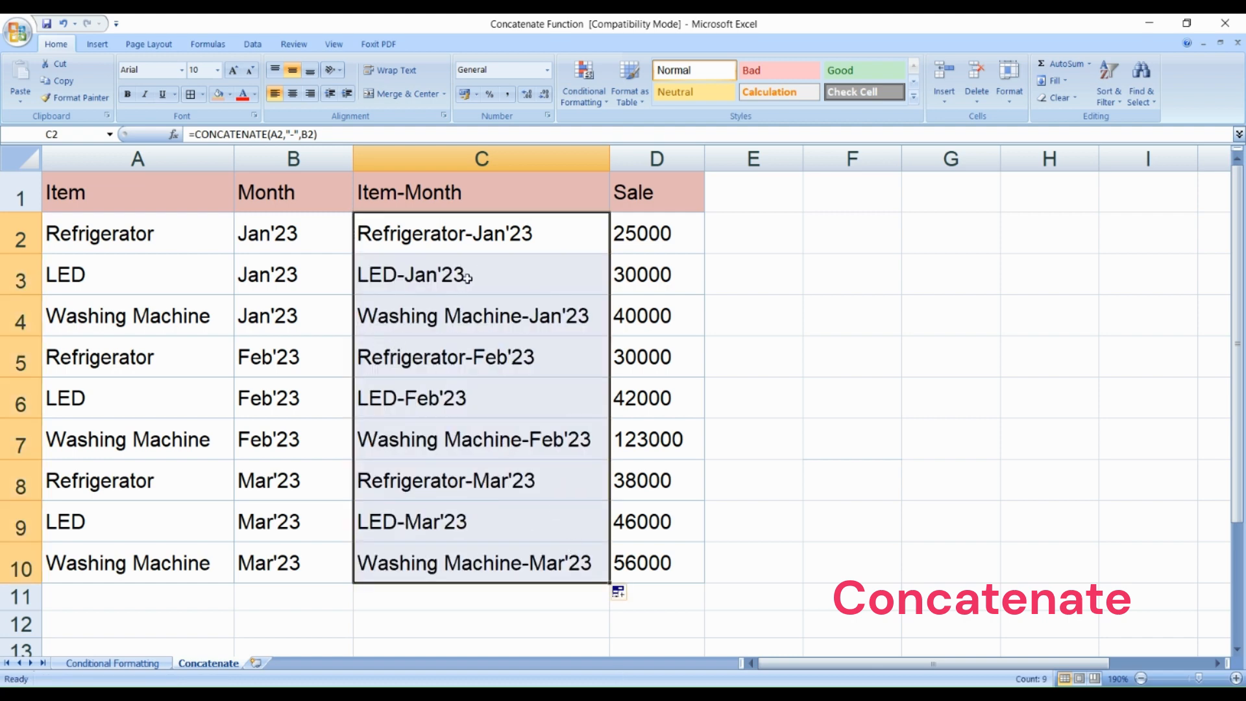
Step: Examine the combined item and month entries in C2:C10, comparing the cells for different items and months
left_click_drag(496, 238, 504, 561)
left_click(464, 275)
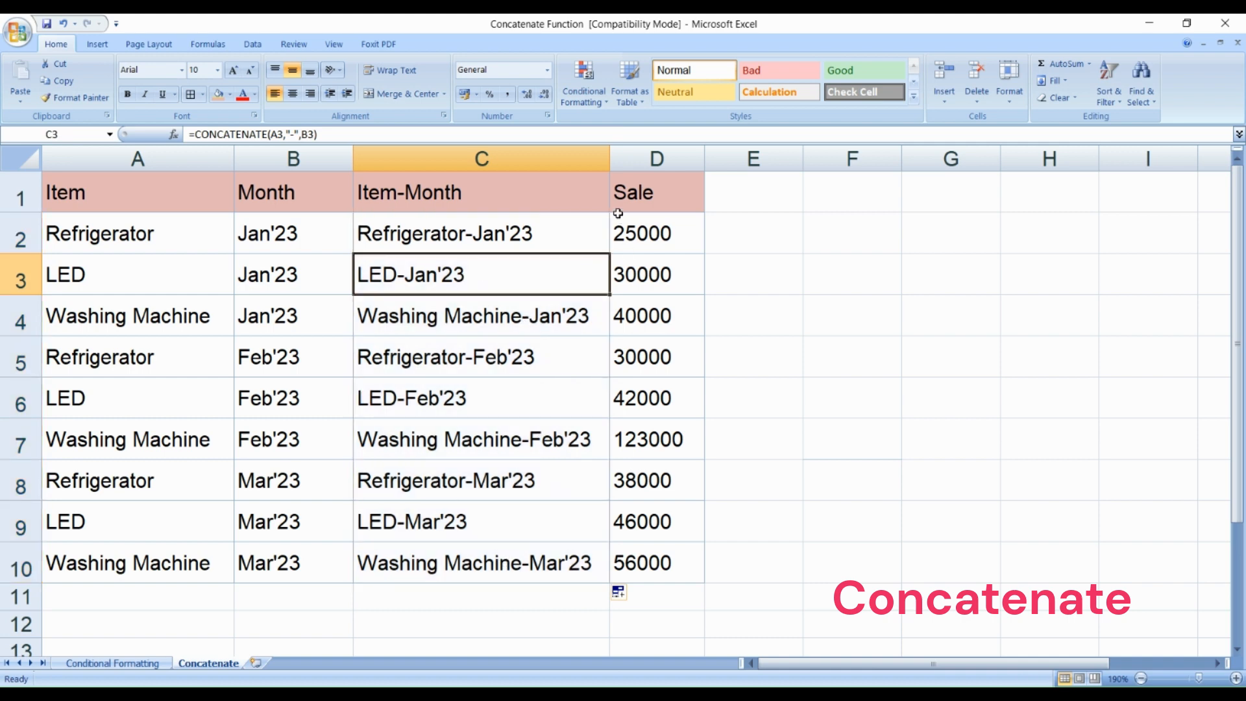
left_click(556, 237)
left_click(554, 276)
left_click(542, 244)
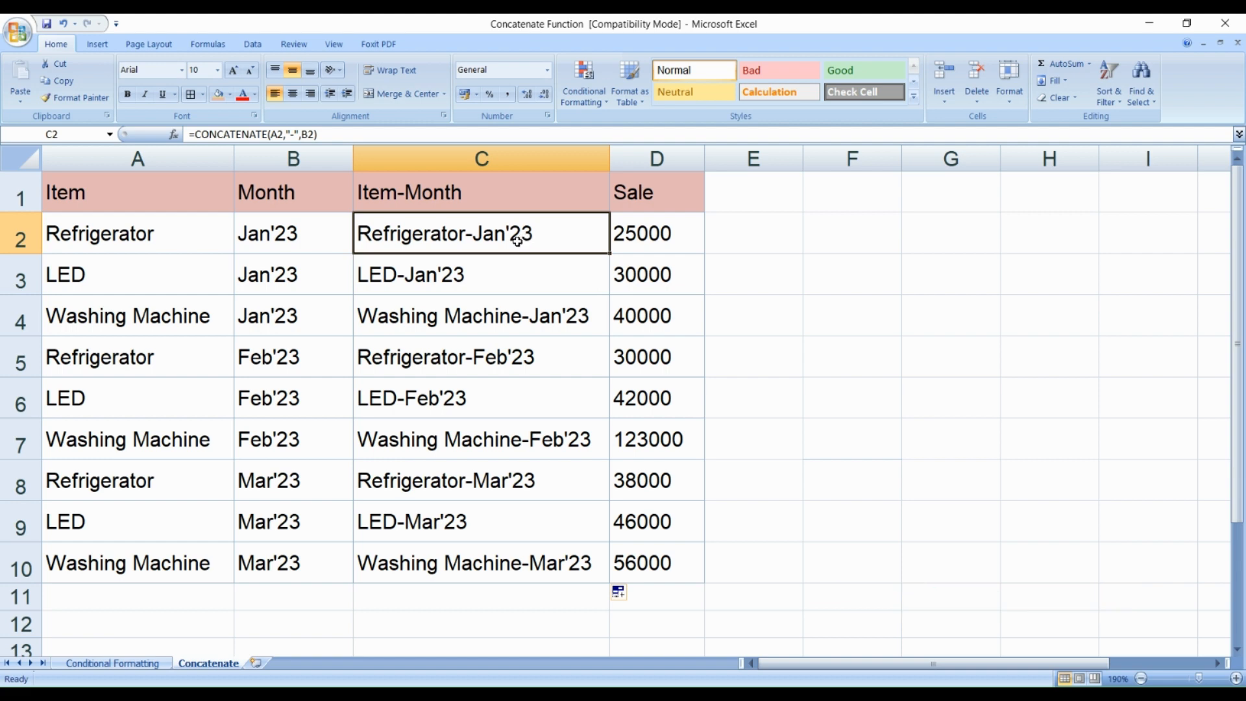
left_click(509, 362)
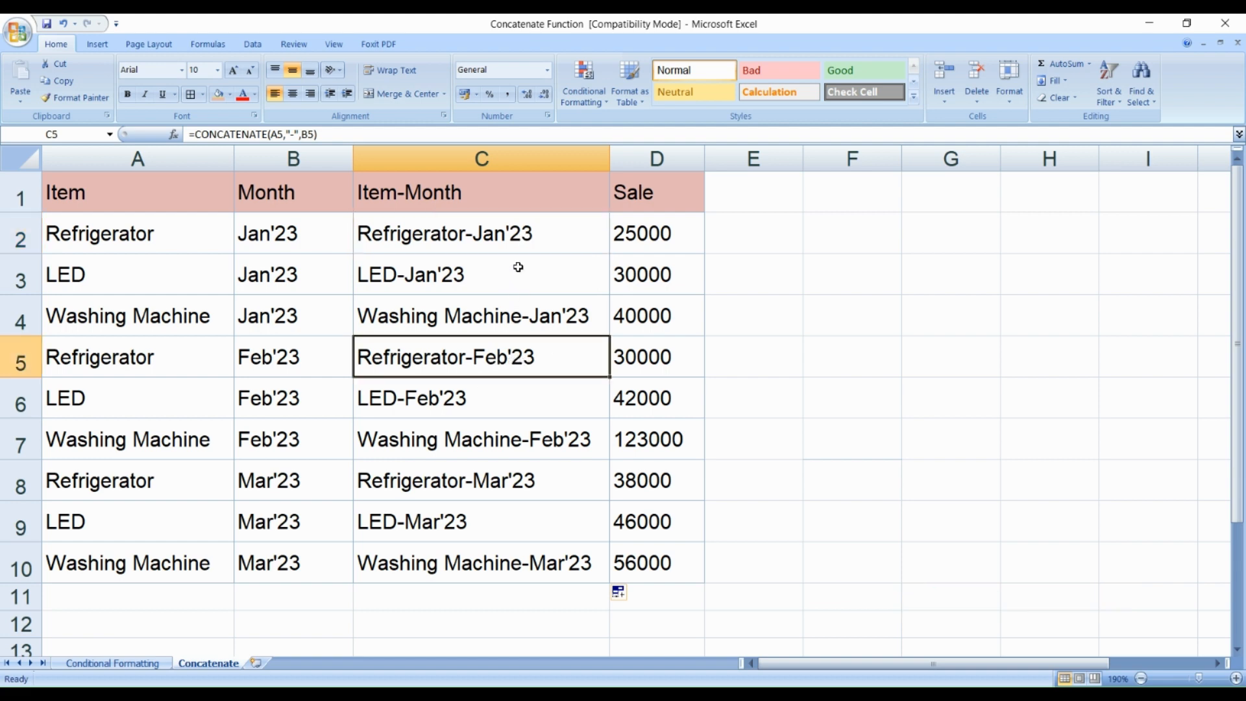
left_click_drag(516, 240, 512, 550)
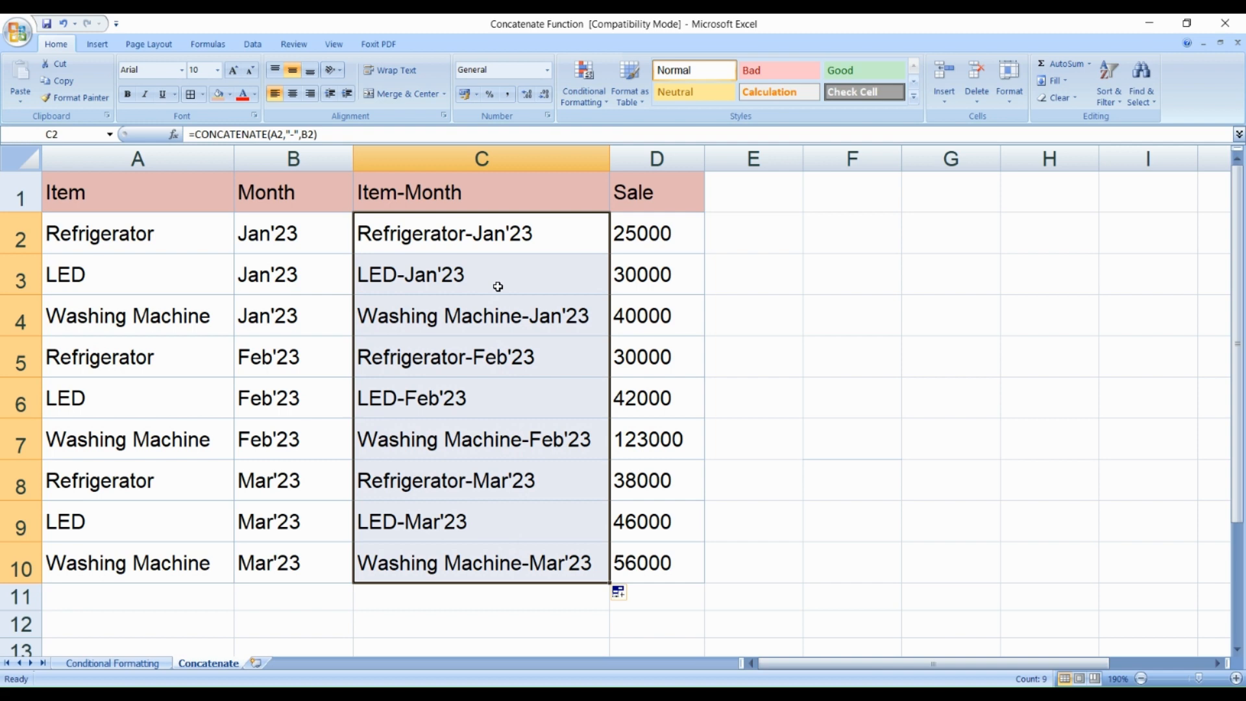
left_click(474, 236)
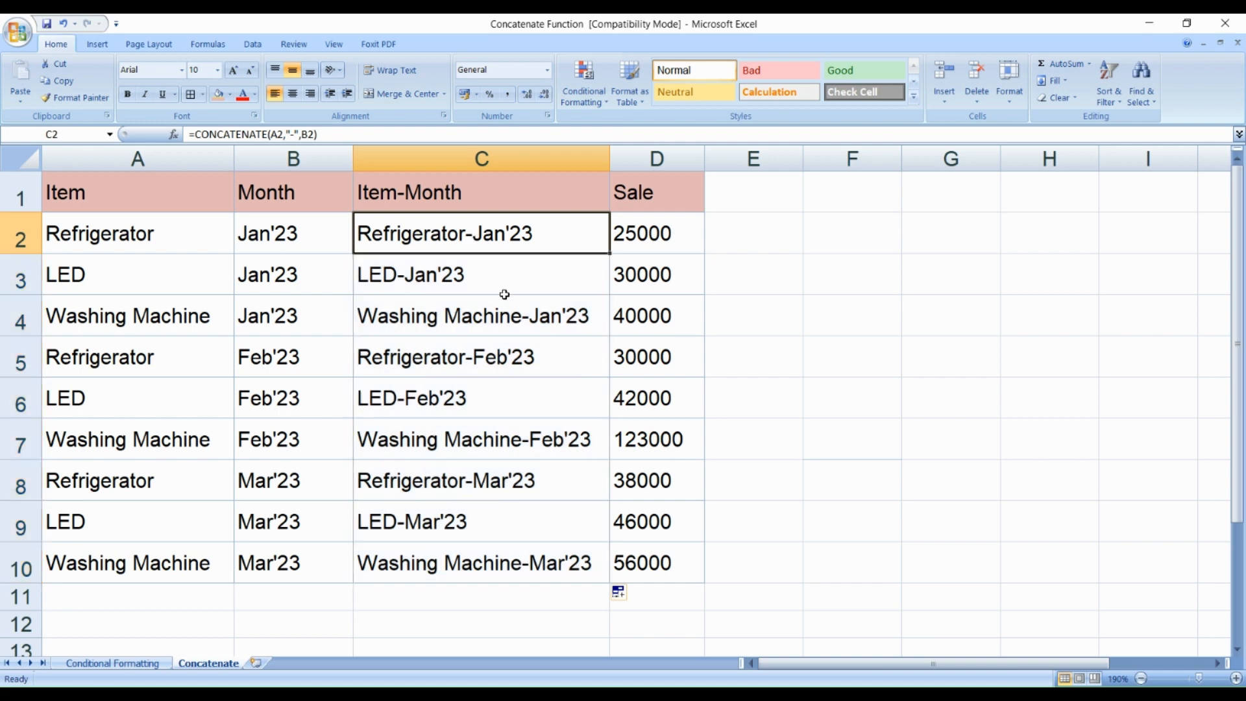